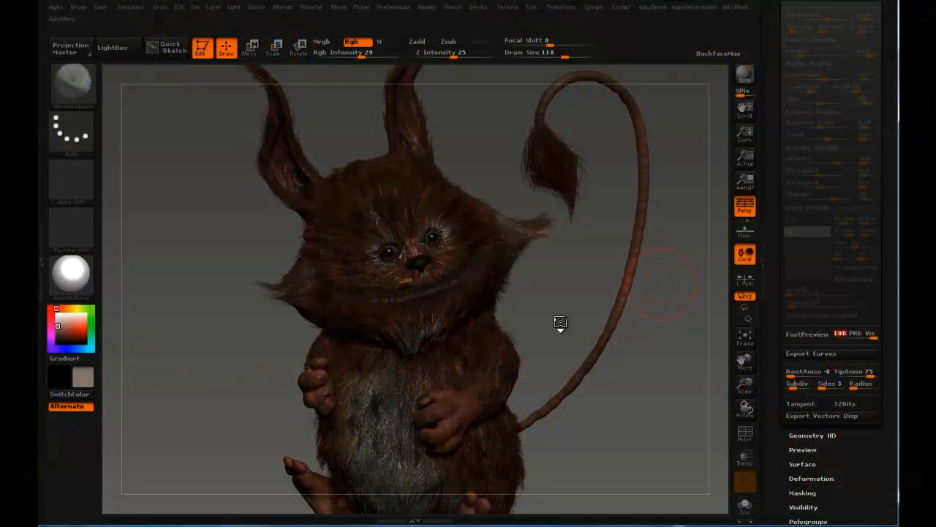
# Step: Orbit the creature slightly and scroll the Tool palette to the FiberMesh FastPreview and export buttons
pyautogui.moveTo(483, 227); pyautogui.dragTo(467, 251)
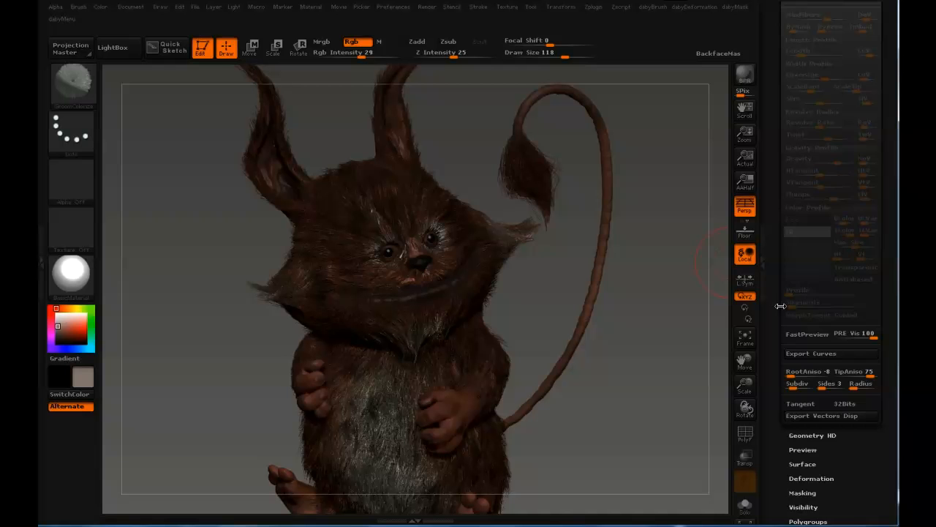
pyautogui.moveTo(774, 265); pyautogui.dragTo(776, 356)
pyautogui.moveTo(780, 283); pyautogui.dragTo(771, 198)
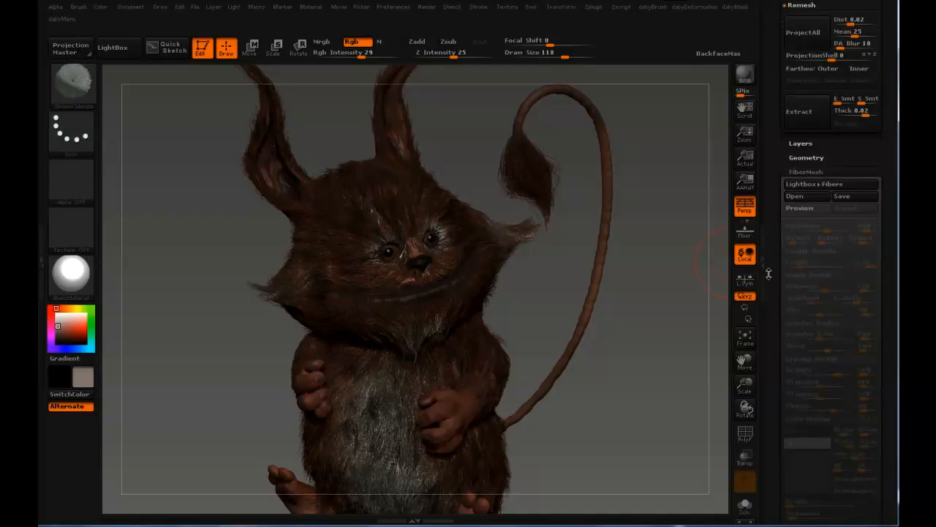
pyautogui.moveTo(775, 158); pyautogui.dragTo(784, 174)
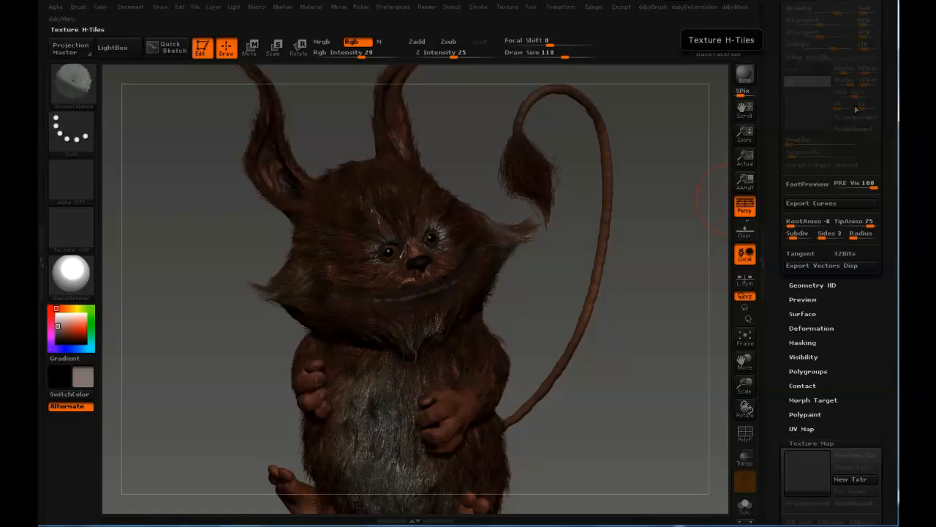
# Step: Enable FastPreview and adjust the PRE Vis slider to vary how many fur fibers show
pyautogui.click(811, 184)
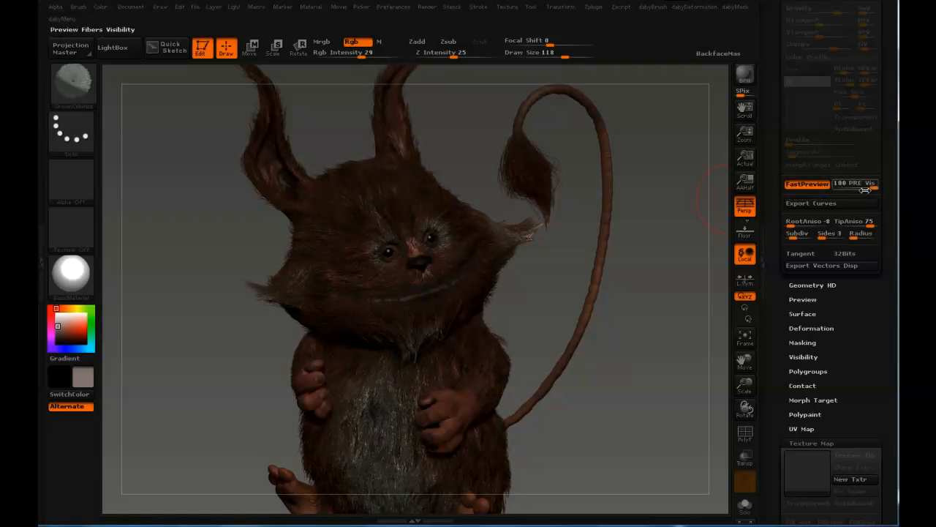
pyautogui.moveTo(865, 190); pyautogui.dragTo(809, 169)
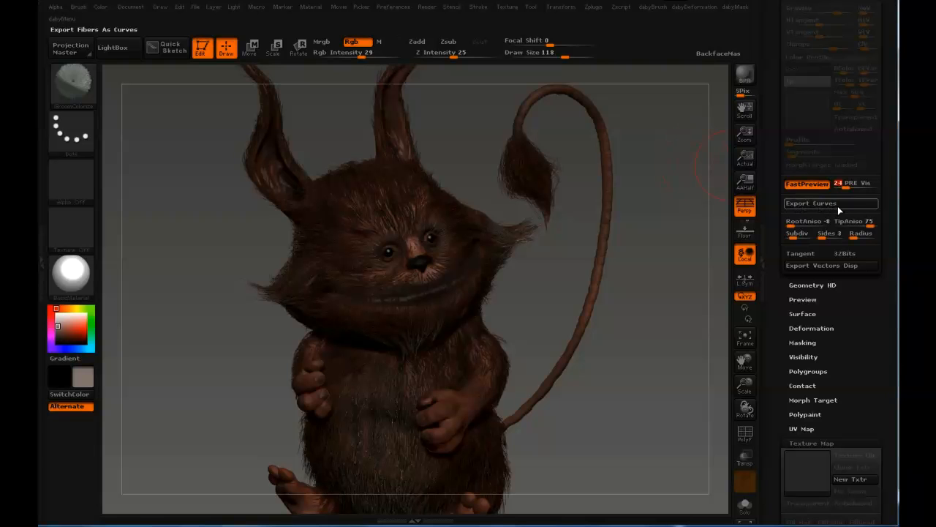
pyautogui.moveTo(853, 184); pyautogui.dragTo(893, 189)
pyautogui.click(849, 188)
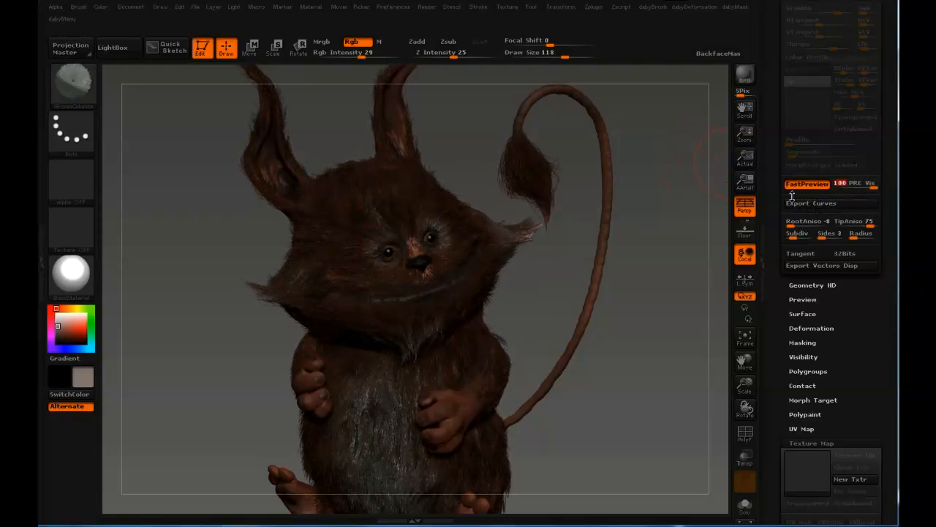
pyautogui.moveTo(784, 167); pyautogui.dragTo(777, 364)
# Step: Load the Fibers66 leaf-plants-on-a-plane tool and orbit to a low side view
pyautogui.click(806, 146)
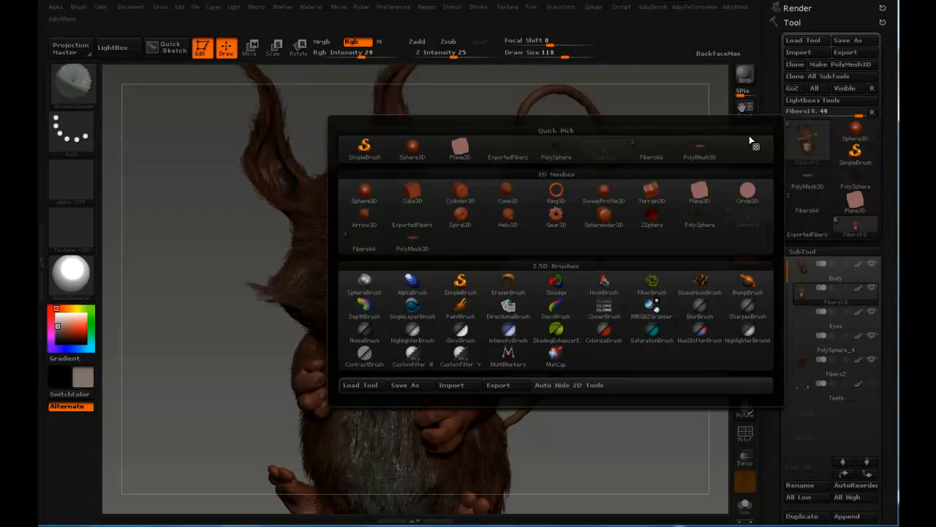
pyautogui.click(661, 155)
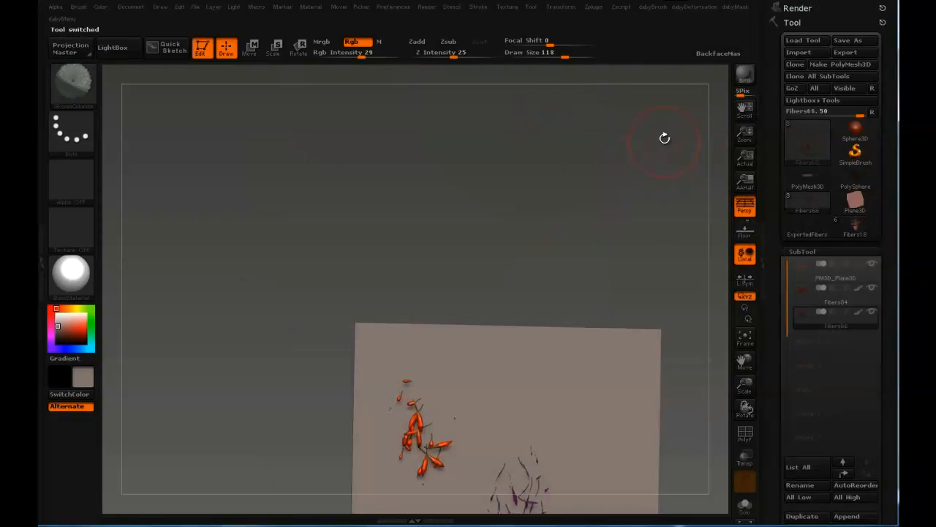
pyautogui.moveTo(617, 225)
pyautogui.mouseDown()
pyautogui.moveTo(594, 174)
pyautogui.moveTo(549, 166)
pyautogui.moveTo(539, 138)
pyautogui.moveTo(527, 159)
pyautogui.moveTo(537, 150)
pyautogui.moveTo(520, 151)
pyautogui.mouseUp()
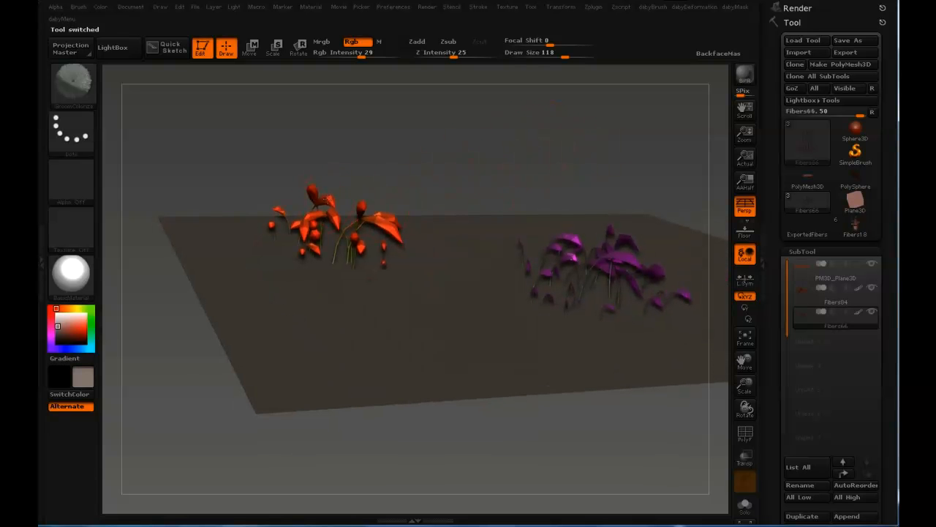
# Step: Make the red leaf fibers (Fibers84) the active subtool and view the plants from above
pyautogui.keyDown('alt'); pyautogui.click(330, 202); pyautogui.keyUp('alt')
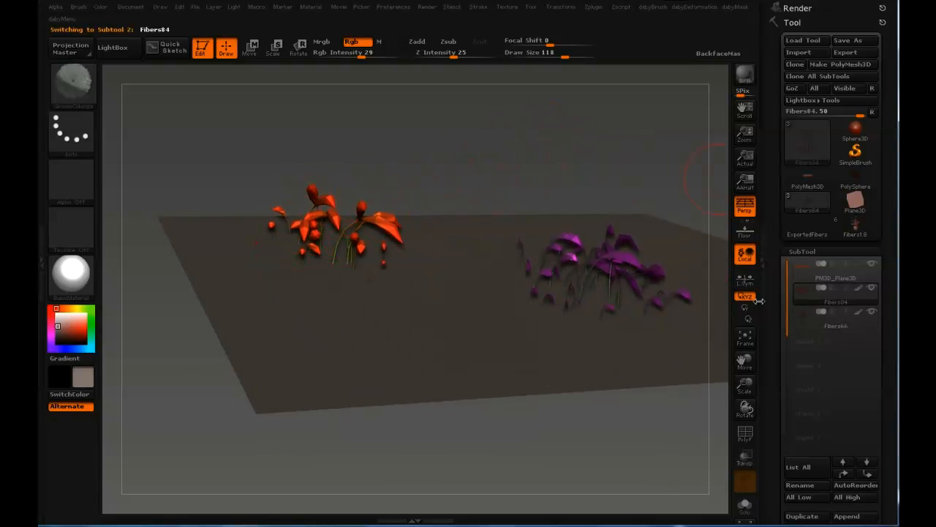
pyautogui.moveTo(759, 300); pyautogui.dragTo(759, 204)
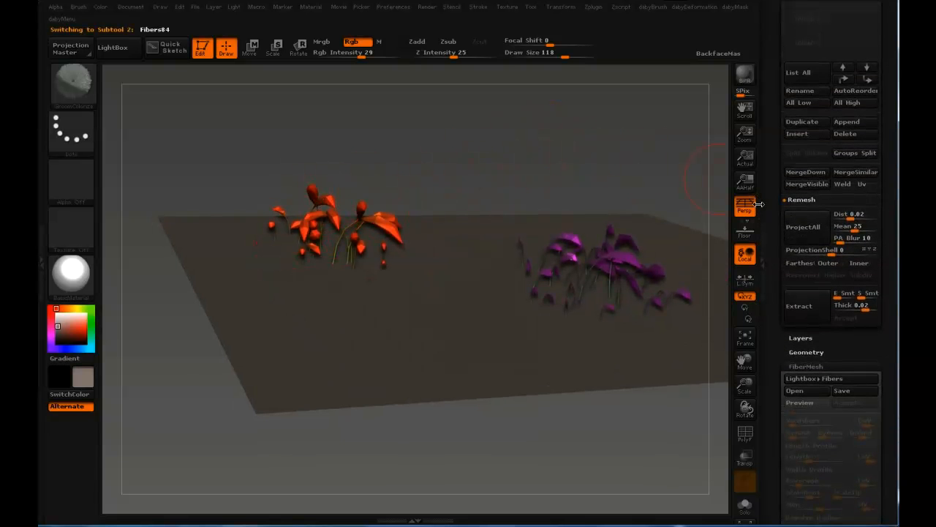
pyautogui.moveTo(767, 316); pyautogui.dragTo(774, 205)
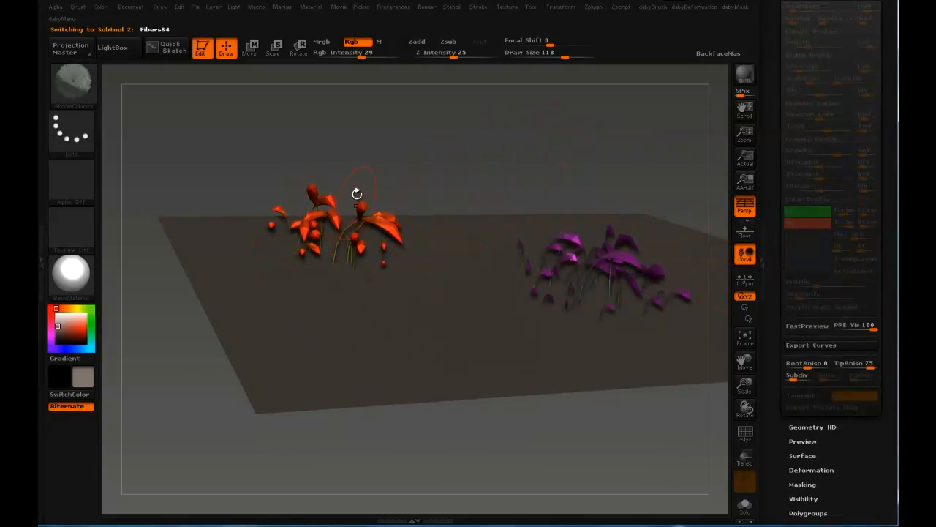
pyautogui.moveTo(379, 182); pyautogui.dragTo(393, 156)
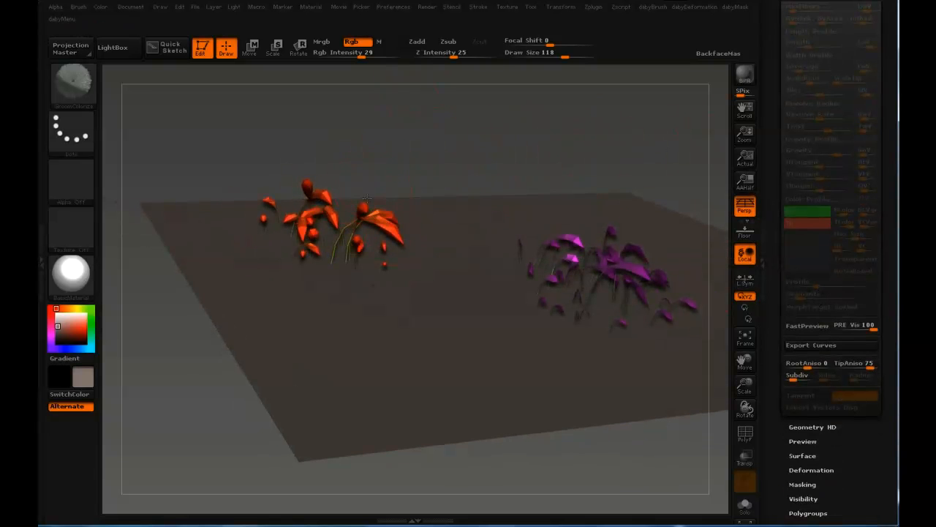
pyautogui.moveTo(367, 197); pyautogui.dragTo(353, 165)
pyautogui.moveTo(361, 205); pyautogui.dragTo(359, 183)
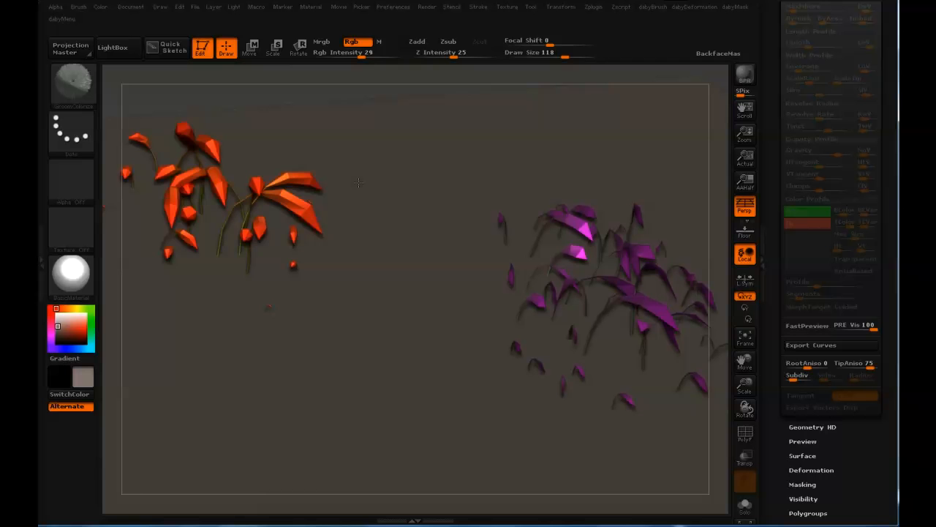
pyautogui.moveTo(557, 235)
pyautogui.mouseDown()
pyautogui.moveTo(583, 224)
pyautogui.moveTo(348, 191)
pyautogui.mouseUp()
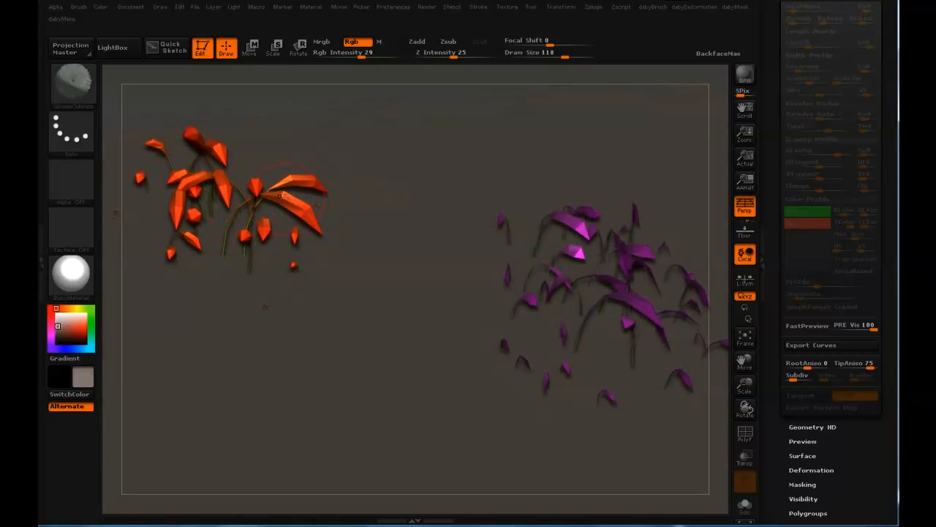
pyautogui.click(813, 328)
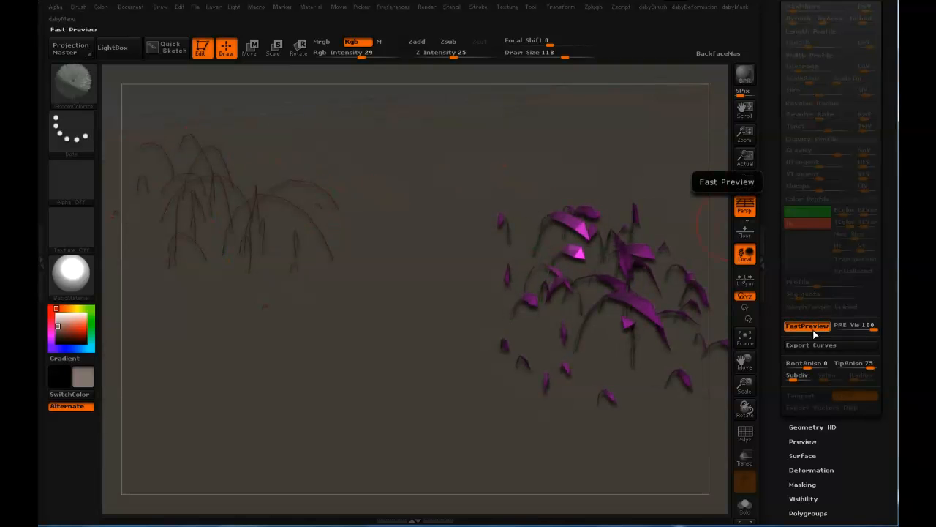
pyautogui.click(818, 329)
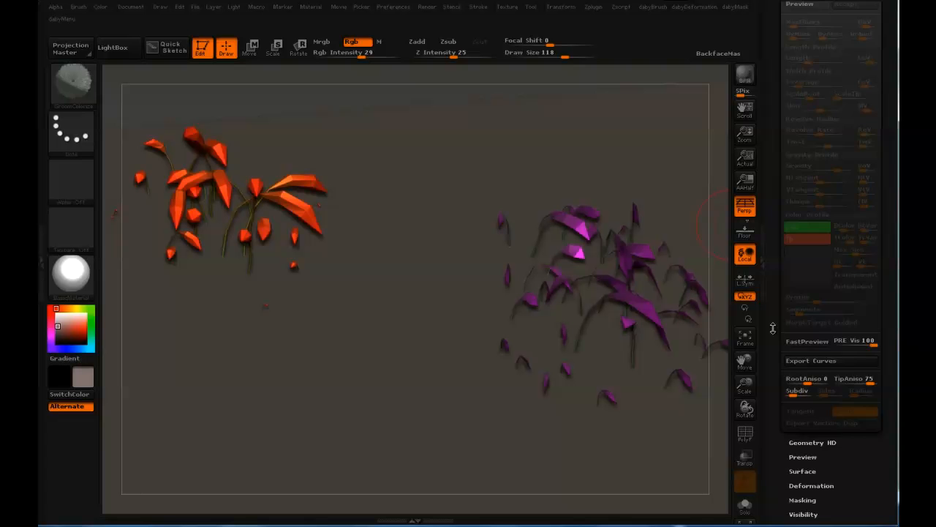
pyautogui.moveTo(771, 324); pyautogui.dragTo(777, 499)
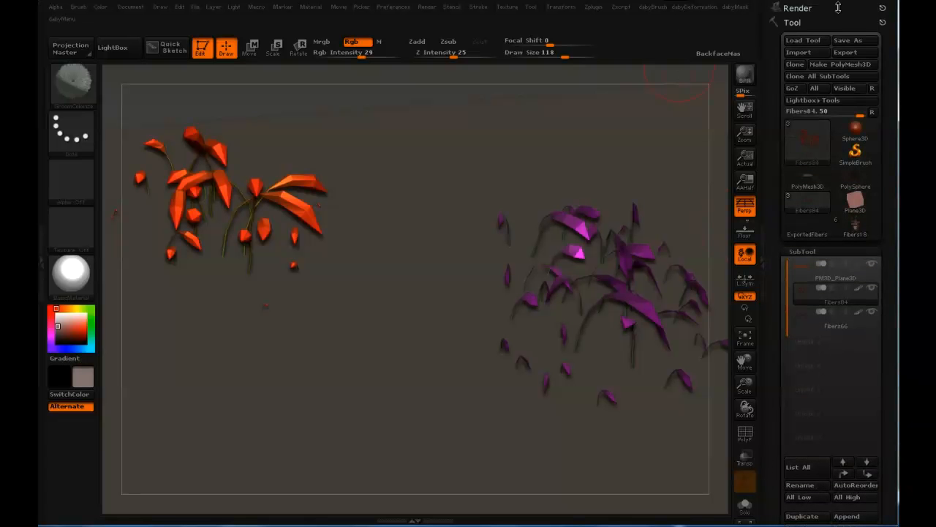
# Step: Start exporting the red fibers as OBJ, then cancel the Save dialog and scroll the tray back up
pyautogui.click(852, 55)
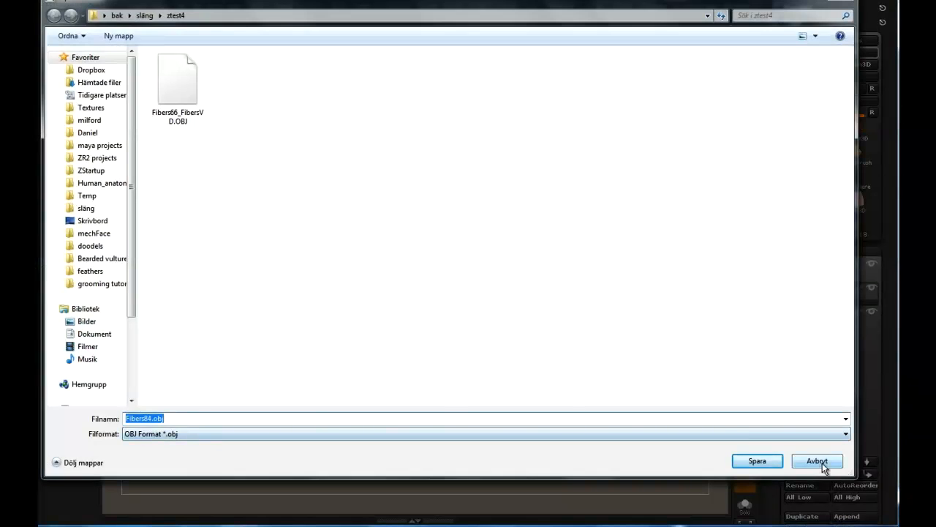
pyautogui.click(817, 461)
pyautogui.moveTo(775, 366); pyautogui.dragTo(765, 25)
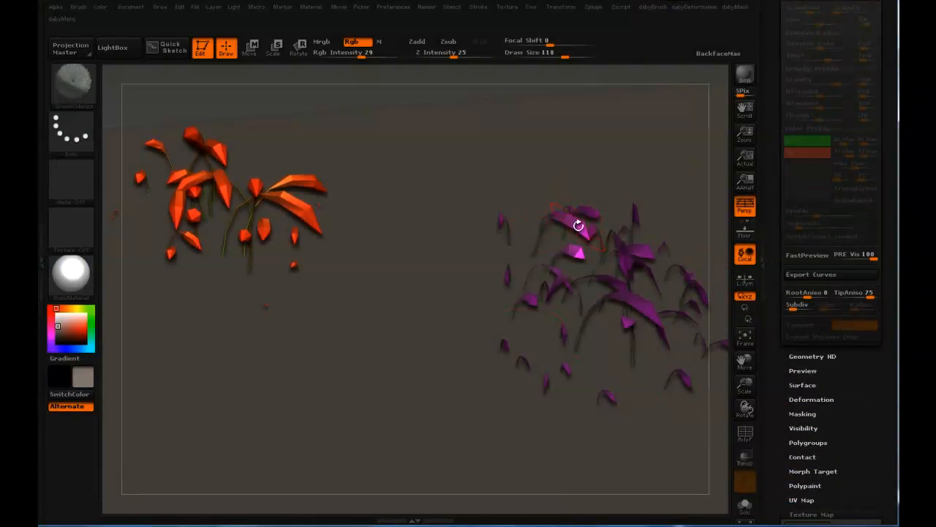
pyautogui.moveTo(621, 247)
pyautogui.mouseDown()
pyautogui.moveTo(621, 221)
pyautogui.moveTo(550, 209)
pyautogui.mouseUp()
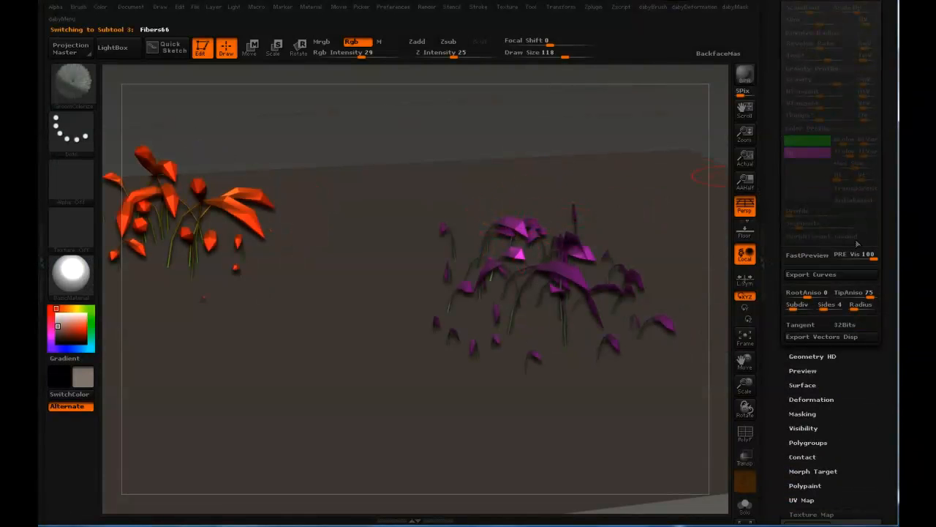
pyautogui.click(810, 256)
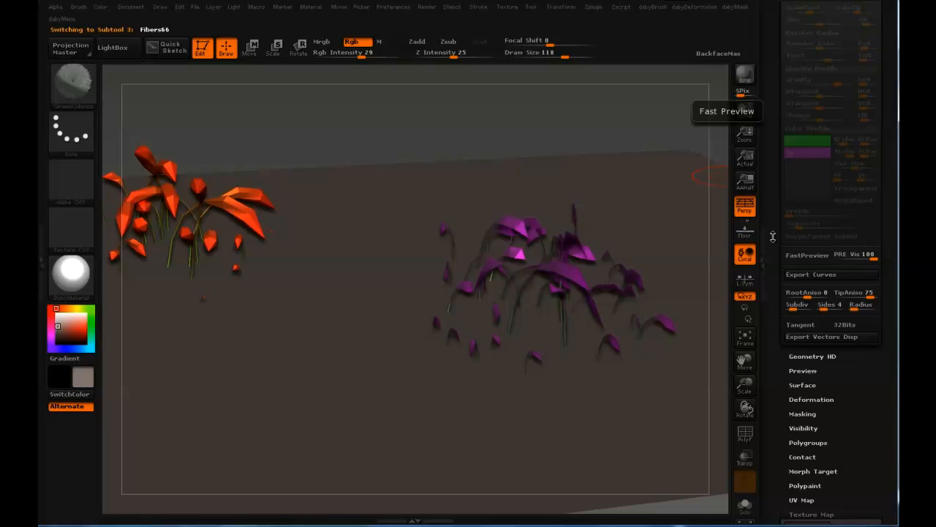
pyautogui.moveTo(772, 234)
pyautogui.mouseDown()
pyautogui.moveTo(768, 292)
pyautogui.moveTo(778, 266)
pyautogui.moveTo(777, 182)
pyautogui.mouseUp()
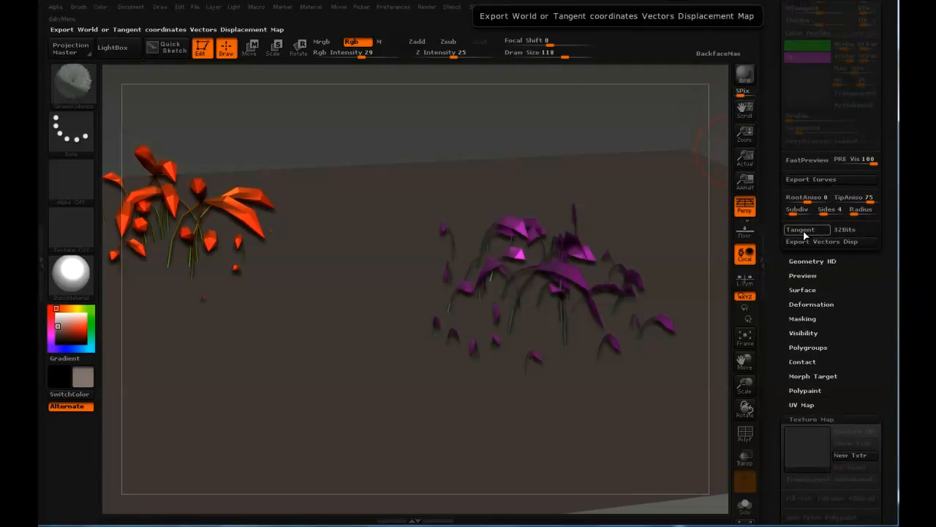
pyautogui.scroll(2, 805, 241)
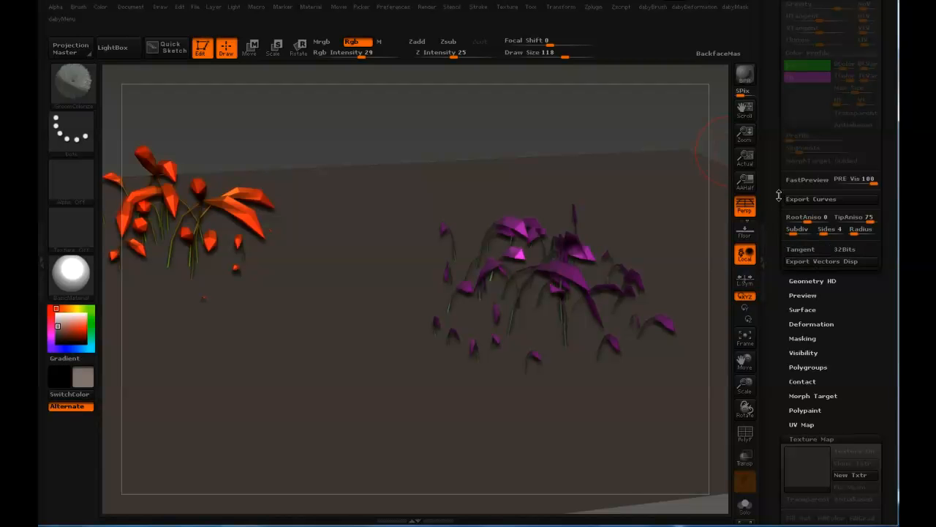
pyautogui.scroll(3, 778, 196)
pyautogui.scroll(10, 775, 256)
pyautogui.scroll(10, 768, 329)
pyautogui.scroll(10, 762, 407)
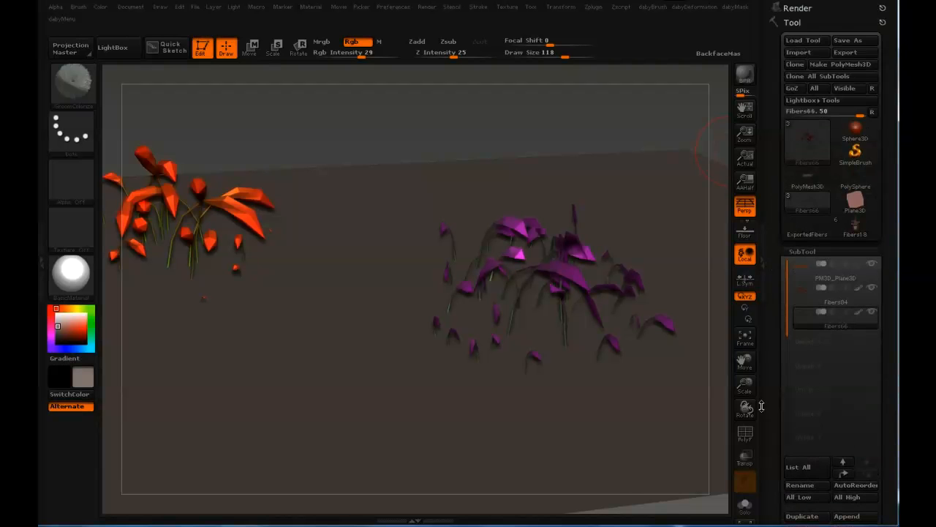
# Step: Load the ExportedFibers tool so the exported curves appear as thin strands
pyautogui.click(808, 144)
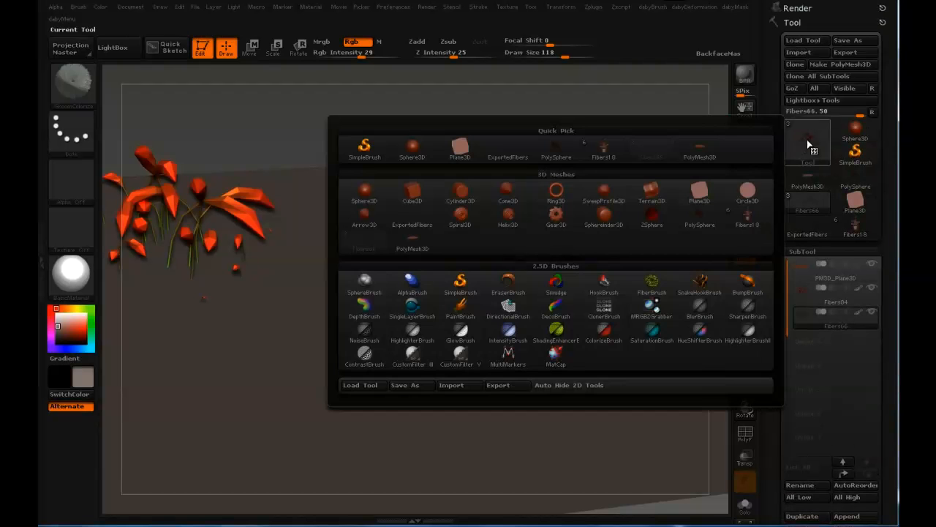
pyautogui.click(508, 150)
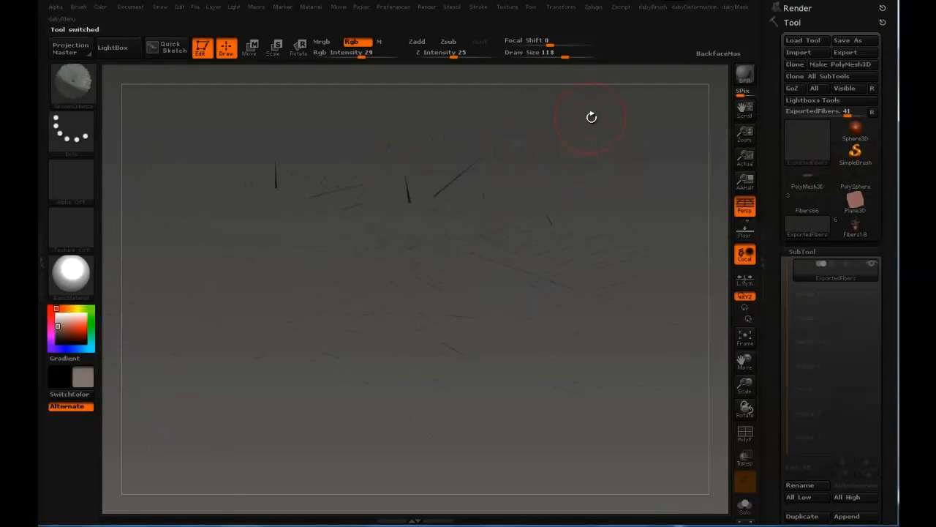
# Step: Test pulling a curve along one fiber strand, discard it, and orbit around the exported curves
pyautogui.hotkey('ctrl', 'shift')
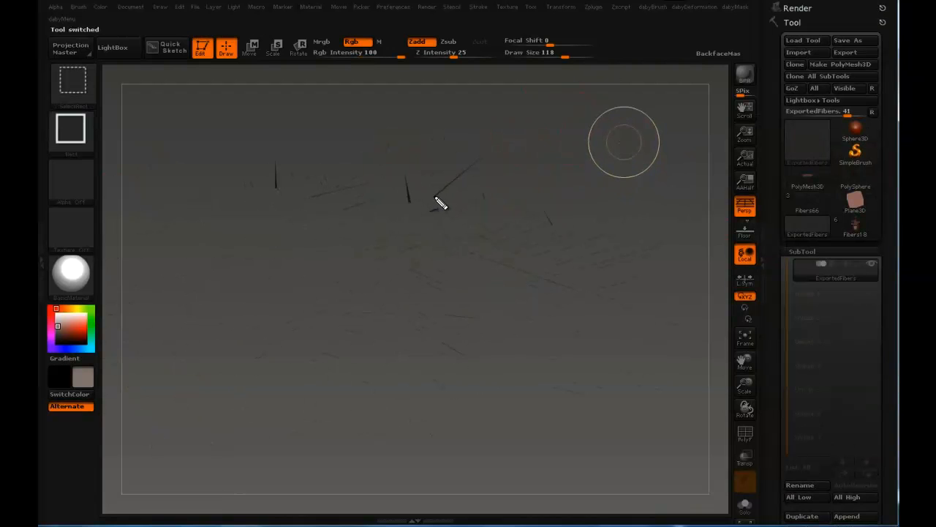
pyautogui.click(434, 196)
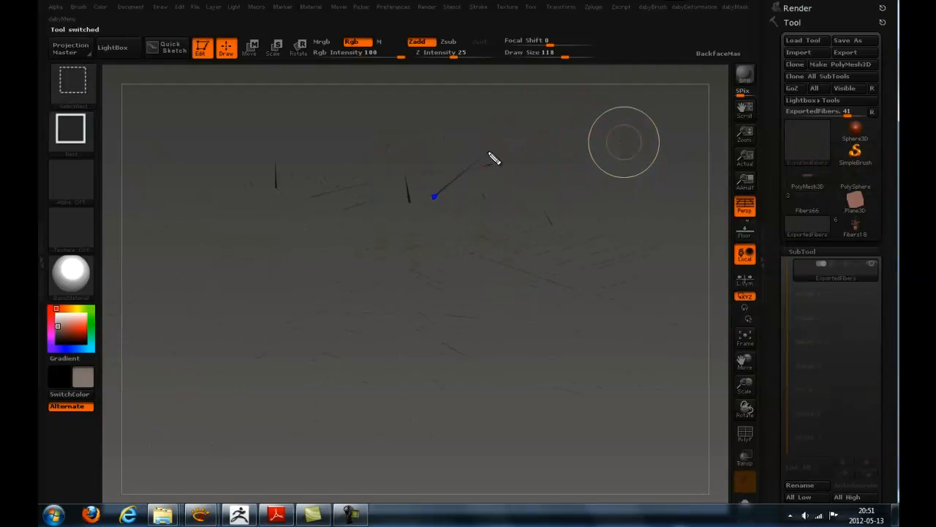
pyautogui.moveTo(494, 158); pyautogui.dragTo(498, 143)
pyautogui.moveTo(439, 194); pyautogui.dragTo(500, 142)
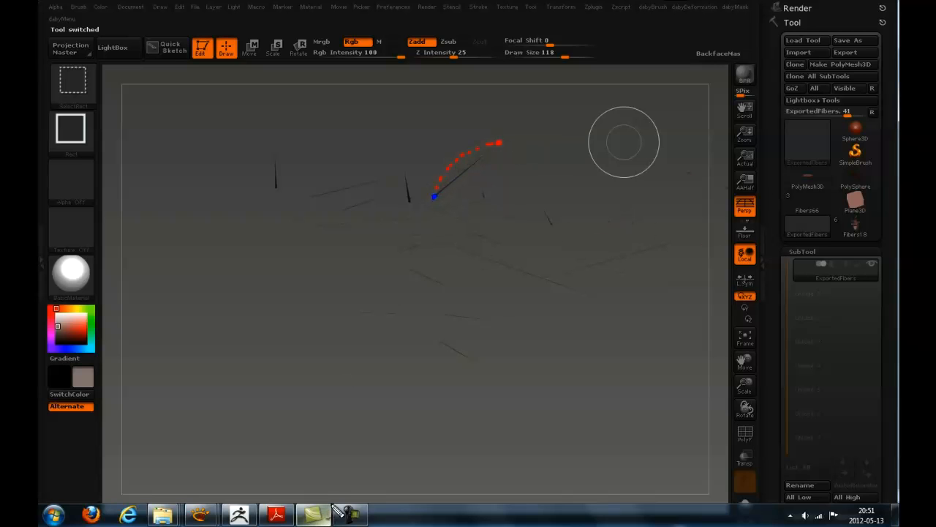
pyautogui.press('shift')
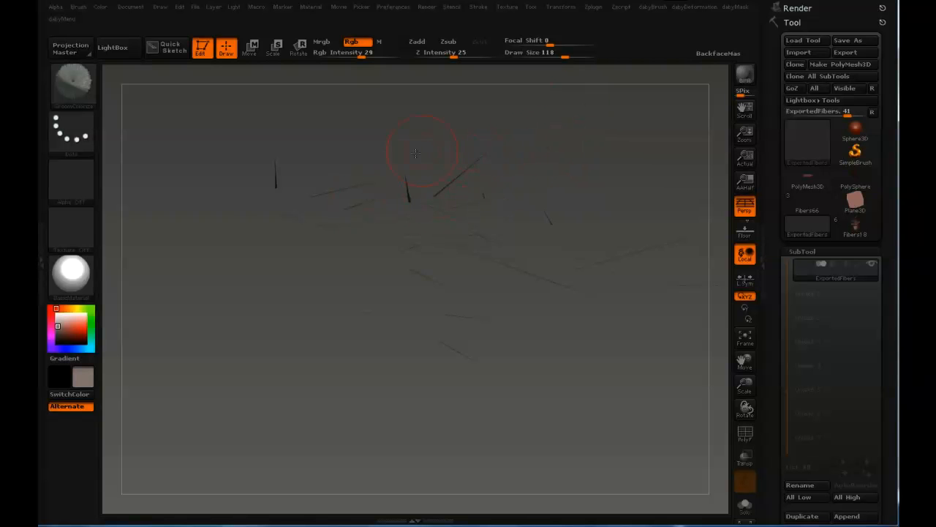
pyautogui.moveTo(485, 152); pyautogui.dragTo(486, 147)
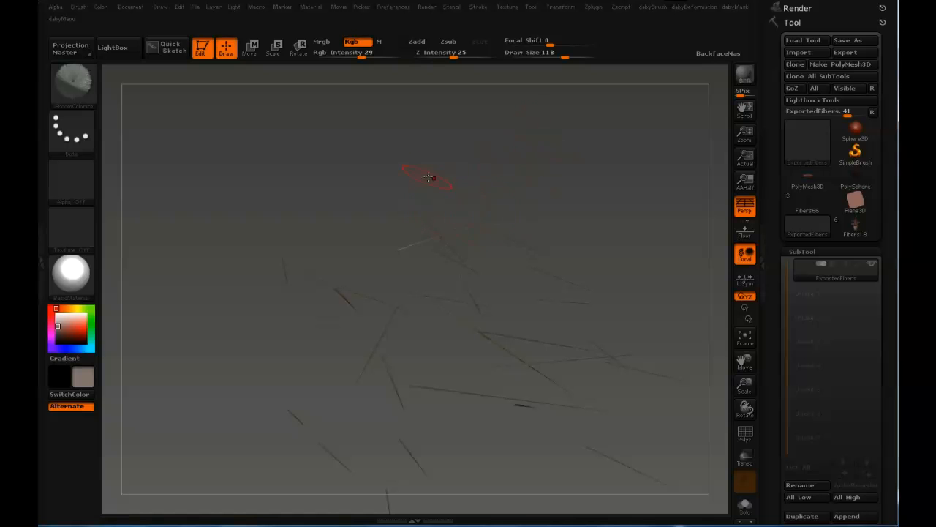
# Step: Switch back to the Fibers66 leaf plants and level the view so both stand upright
pyautogui.click(781, 160)
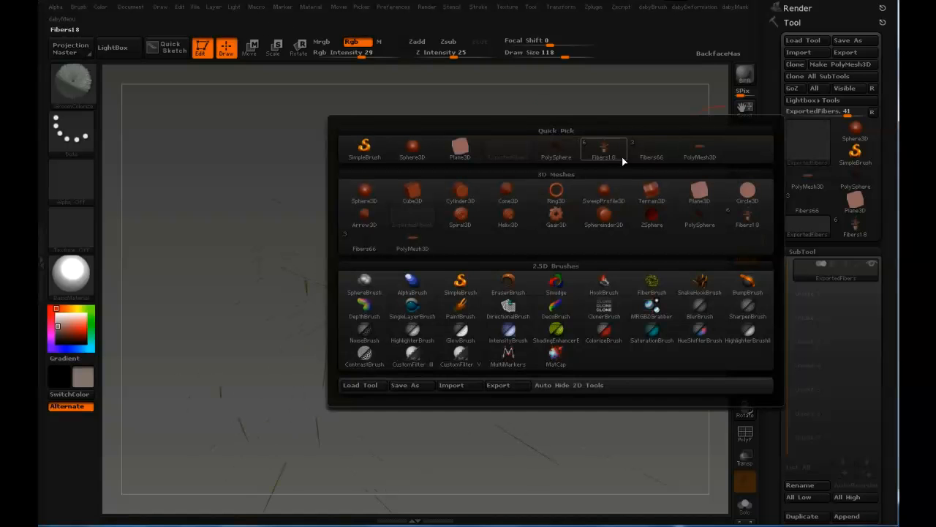
pyautogui.click(648, 154)
pyautogui.moveTo(587, 239); pyautogui.dragTo(498, 165)
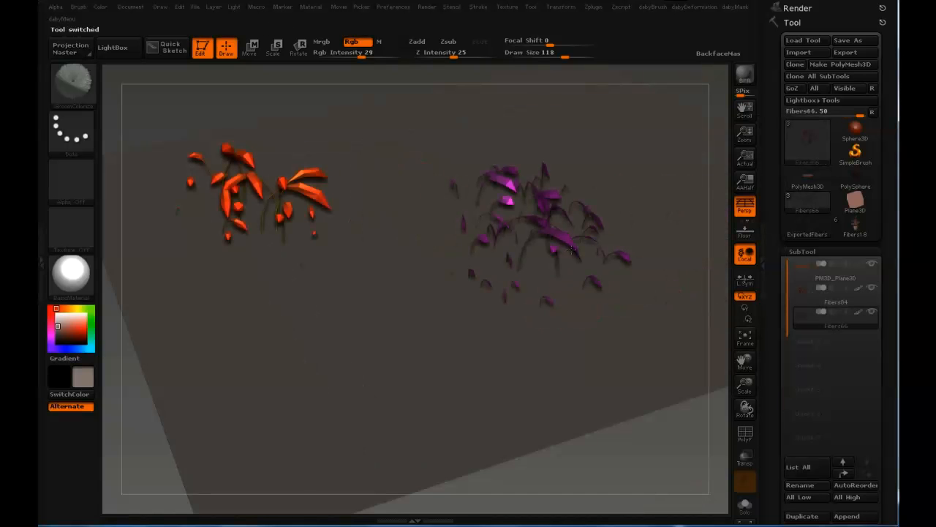
pyautogui.moveTo(572, 276)
pyautogui.mouseDown()
pyautogui.moveTo(624, 191)
pyautogui.moveTo(595, 175)
pyautogui.mouseUp()
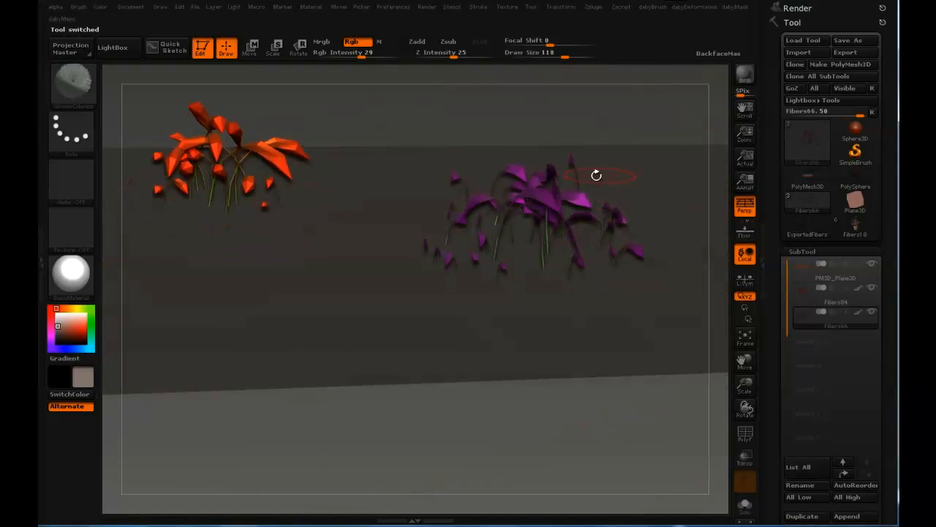